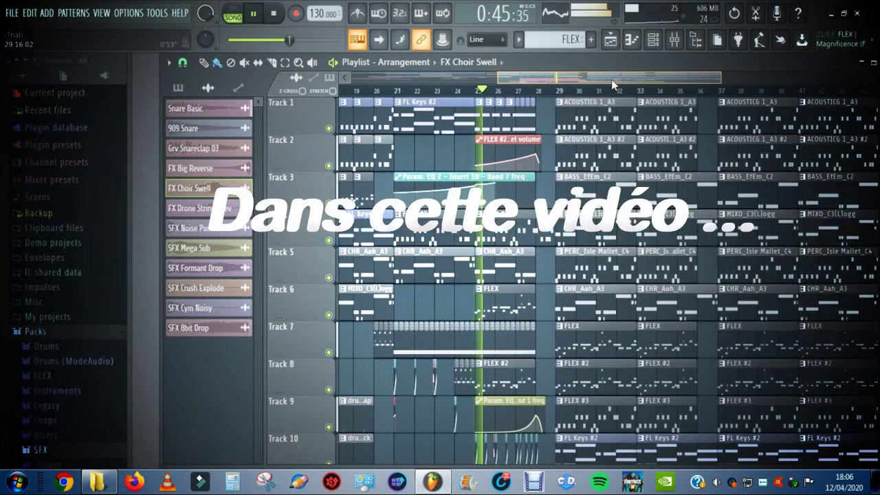
{"action": "scroll", "coordinate": [605, 275], "scroll_direction": "down", "scroll_amount": 5}
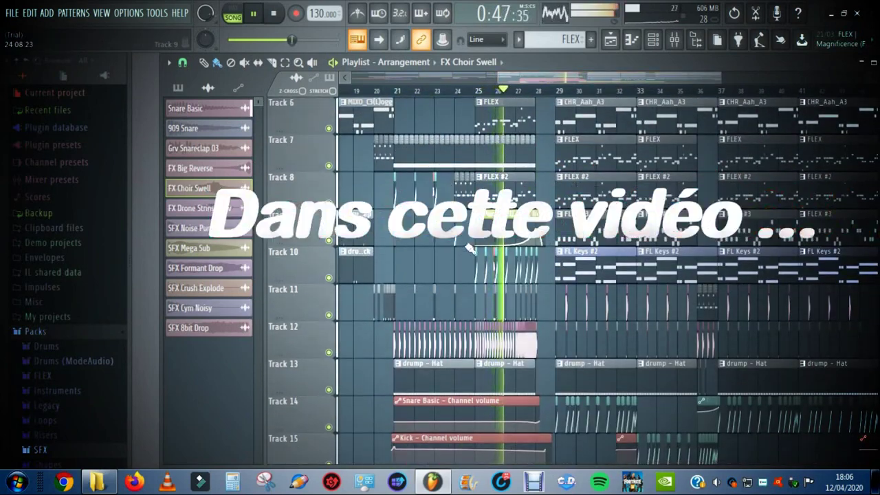
{"action": "scroll", "coordinate": [605, 275], "scroll_direction": "down", "scroll_amount": 6}
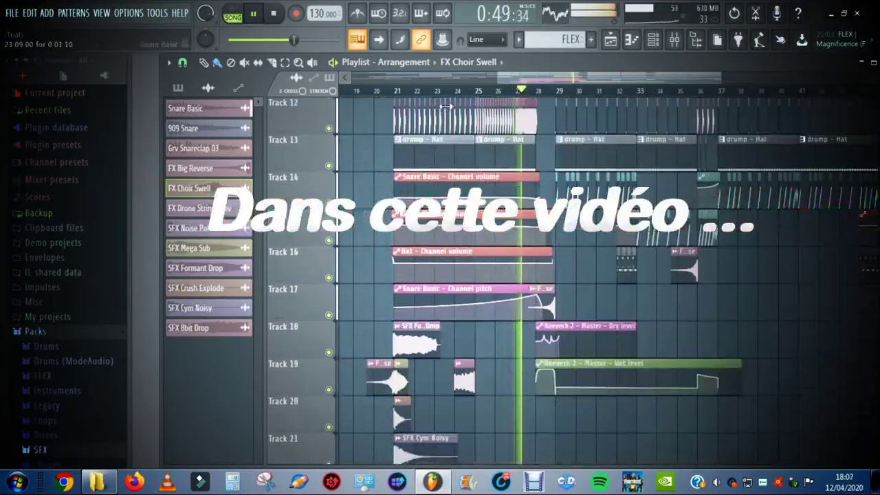
{"action": "scroll", "coordinate": [477, 164], "scroll_direction": "up", "scroll_amount": 5}
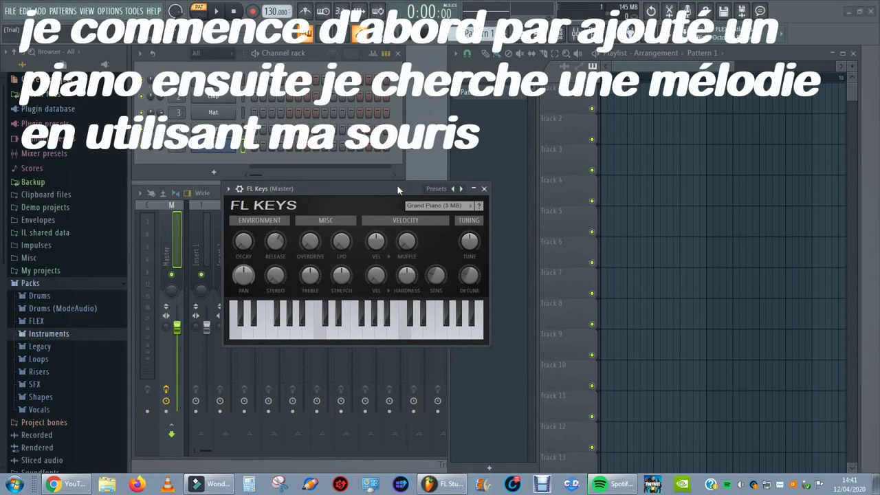
Step: Compose a four-bar melody of short E5, F5, G5 and A5 notes in the FL Keys piano roll
{"action": "left_click_drag", "start_coordinate": [396, 187], "coordinate": [331, 220]}
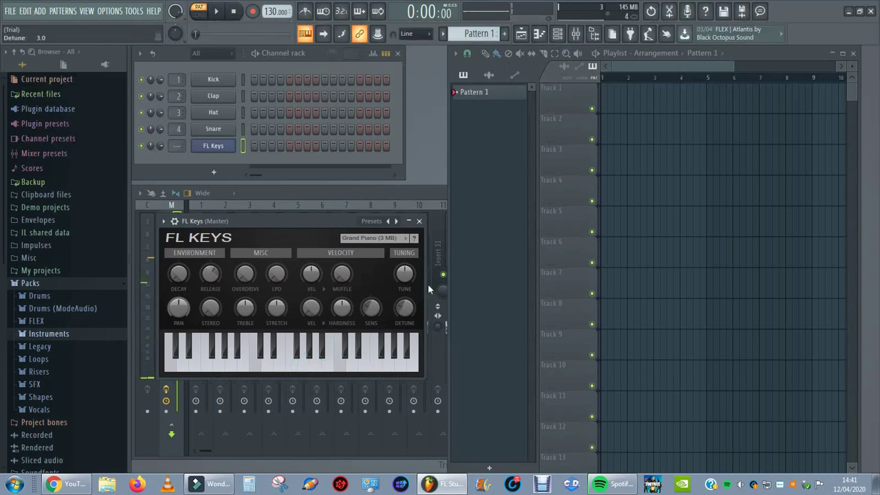
{"action": "left_click", "coordinate": [541, 35]}
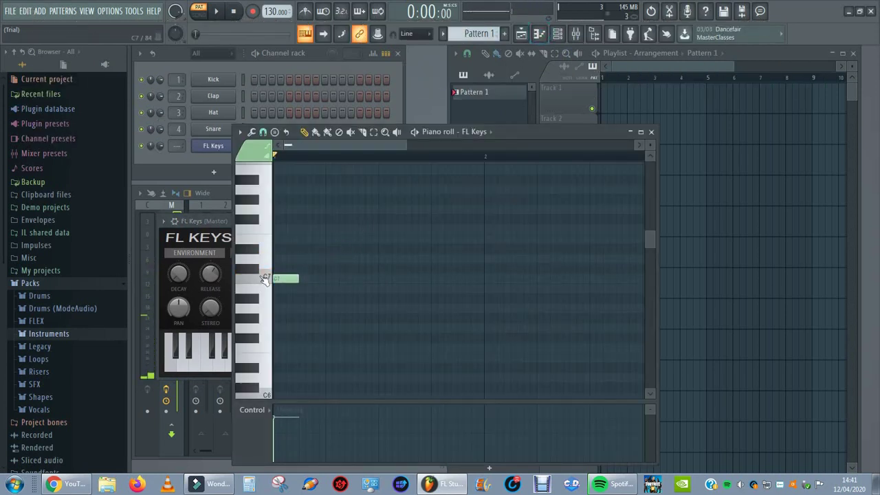
{"action": "left_click_drag", "start_coordinate": [284, 277], "coordinate": [242, 371]}
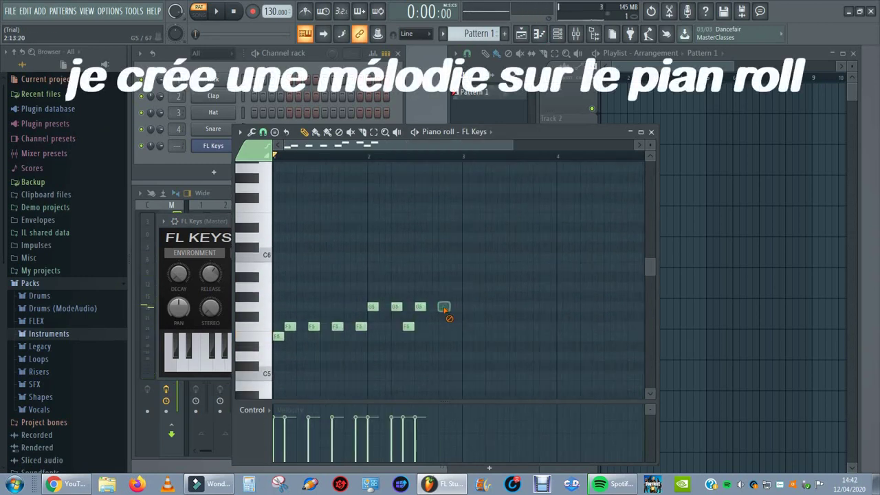
{"action": "right_click", "coordinate": [444, 307]}
{"action": "key", "text": "space"}
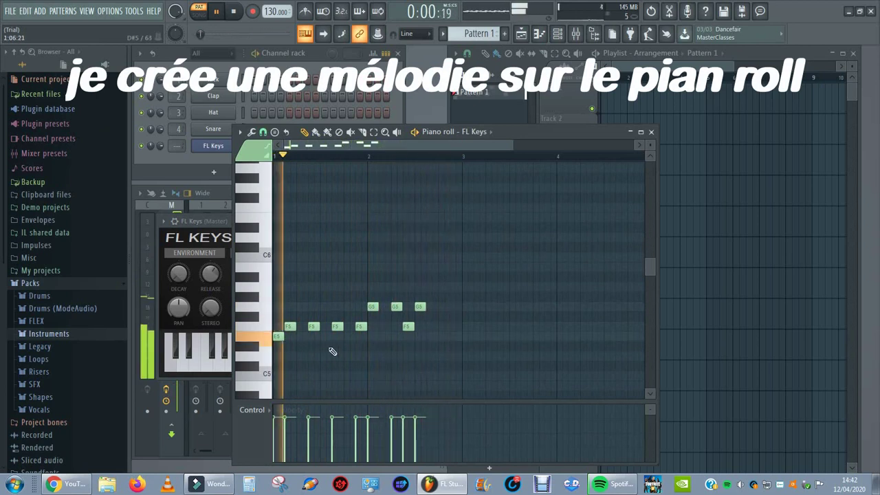
{"action": "left_click_drag", "start_coordinate": [446, 360], "coordinate": [275, 296]}
{"action": "mouse_move", "coordinate": [278, 336]}
{"action": "left_mouse_down"}
{"action": "mouse_move", "coordinate": [422, 334]}
{"action": "mouse_move", "coordinate": [442, 326]}
{"action": "mouse_move", "coordinate": [447, 306]}
{"action": "left_mouse_up"}
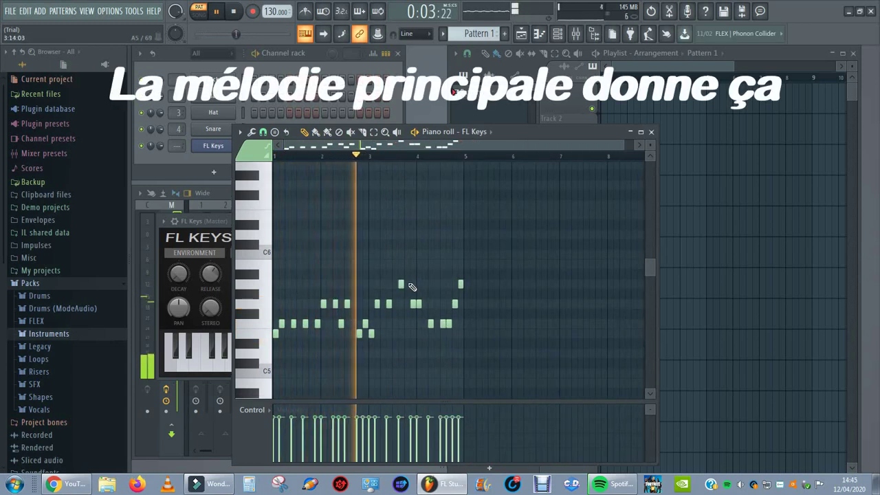
Step: Add a second FL Keys channel with long F4, G4 and E4 notes, and duplicate them five semitones lower
{"action": "left_click", "coordinate": [210, 222]}
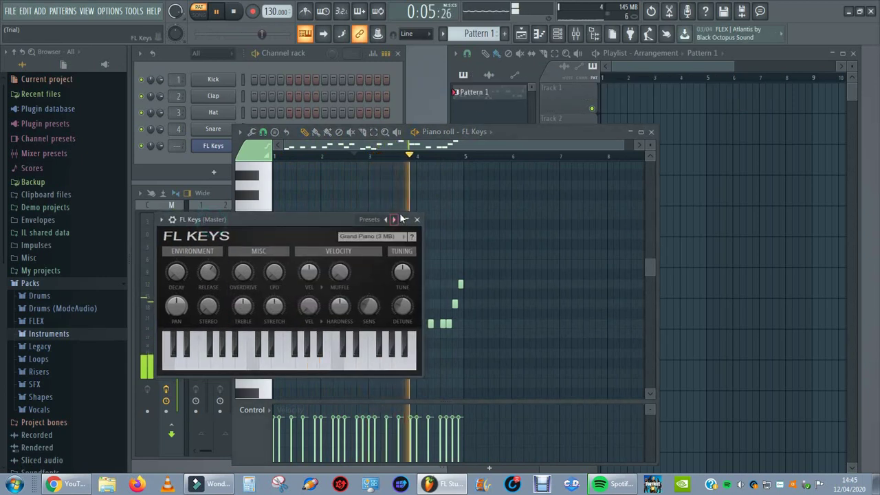
{"action": "left_click", "coordinate": [417, 220]}
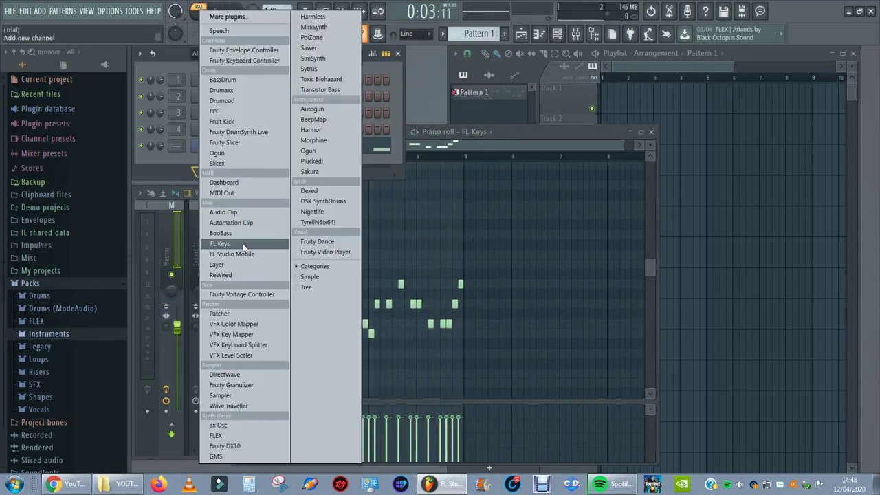
{"action": "left_click", "coordinate": [242, 243]}
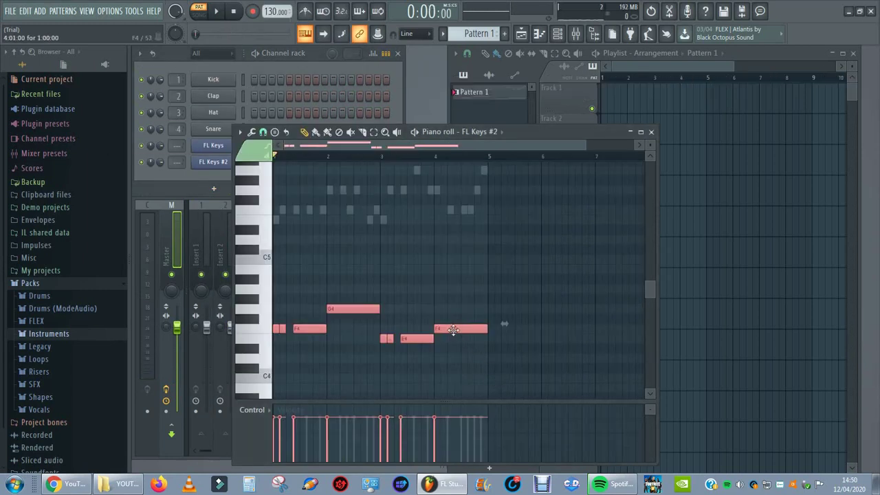
{"action": "left_click_drag", "start_coordinate": [449, 326], "coordinate": [439, 378]}
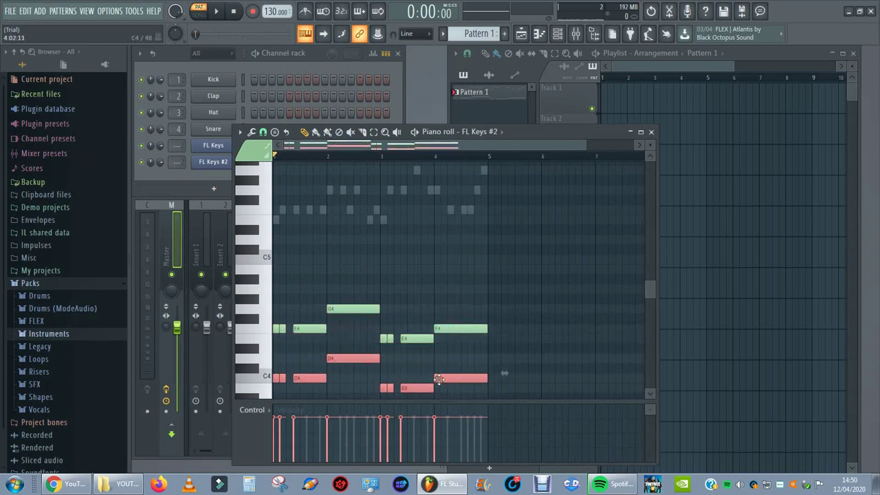
{"action": "key", "text": "space"}
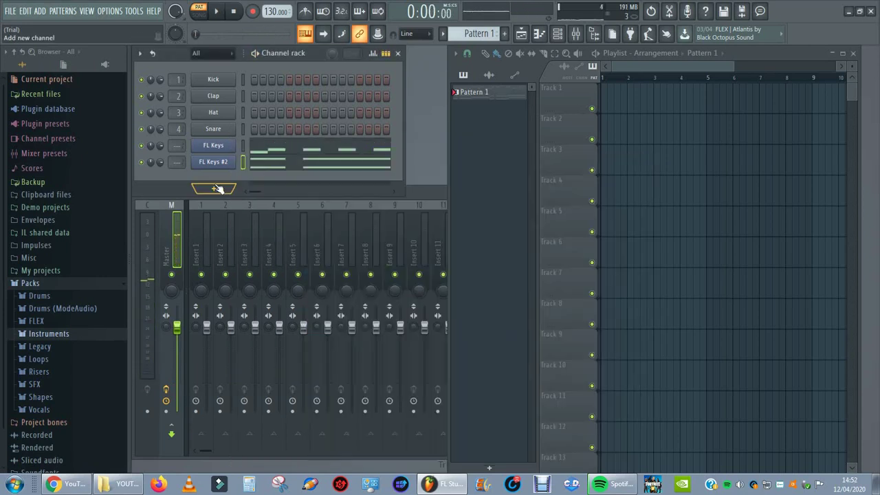
Step: Add a BooBass channel and give it a bass line of long notes
{"action": "left_click", "coordinate": [213, 188]}
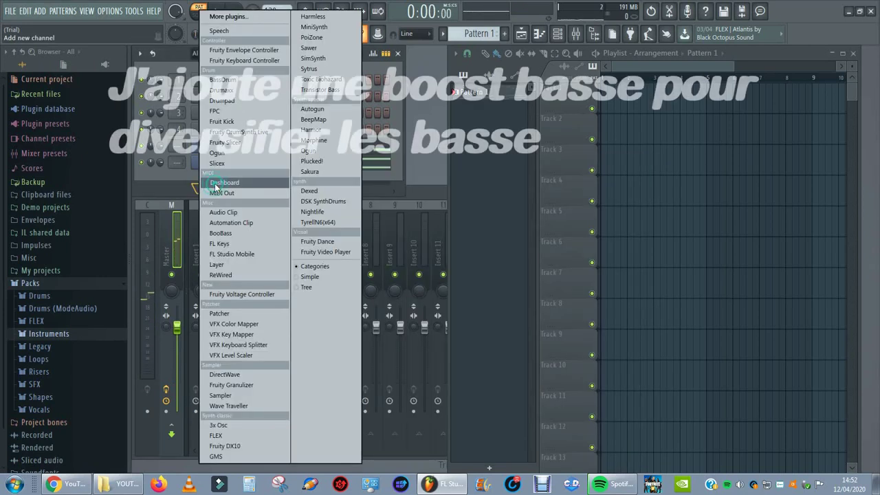
{"action": "left_click", "coordinate": [222, 234]}
{"action": "key", "text": "b"}
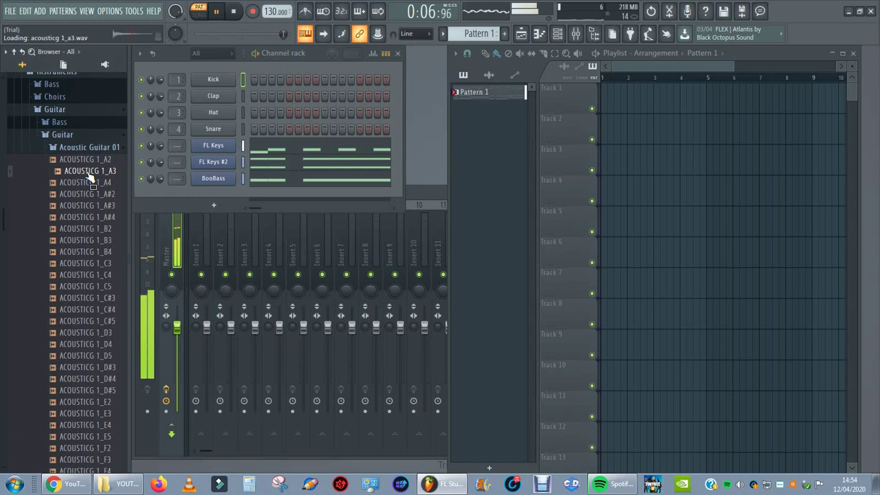
Step: Add the ACOUSTICG 1_A3 guitar sample as a new channel and open its piano roll
{"action": "left_click", "coordinate": [89, 178]}
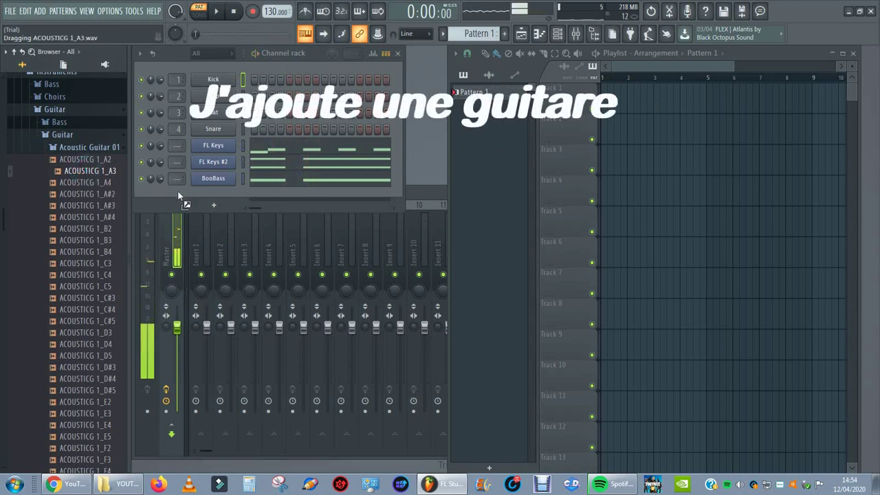
{"action": "left_click_drag", "start_coordinate": [207, 197], "coordinate": [213, 197]}
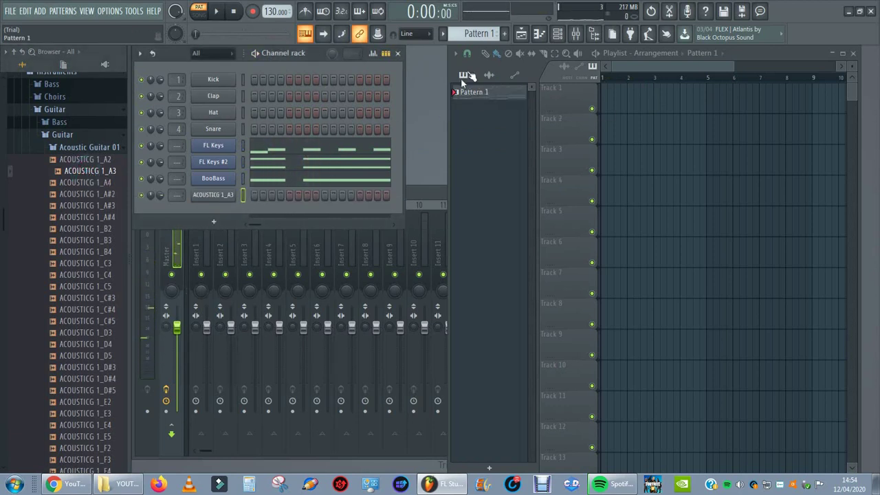
{"action": "left_click", "coordinate": [549, 38]}
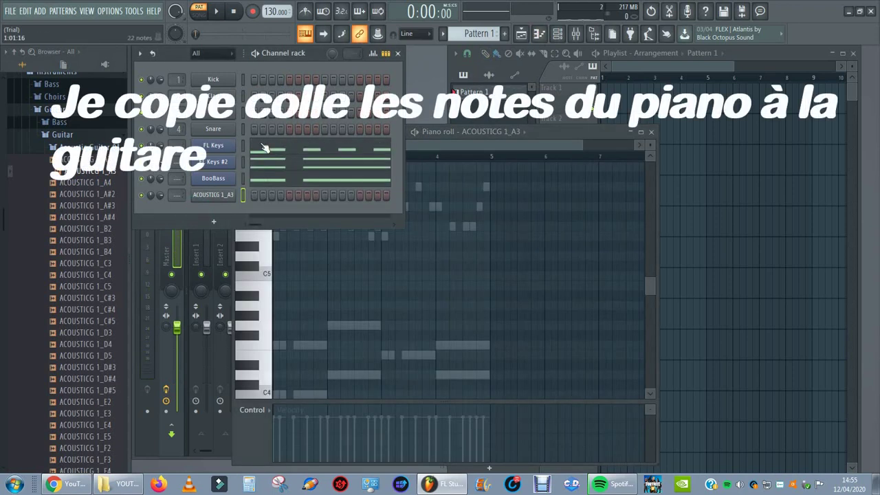
Step: Copy all melody notes from FL Keys into the ACOUSTICG 1_A3 guitar channel and lower them by one octave
{"action": "left_click", "coordinate": [263, 145]}
{"action": "key", "text": "ctrl+a"}
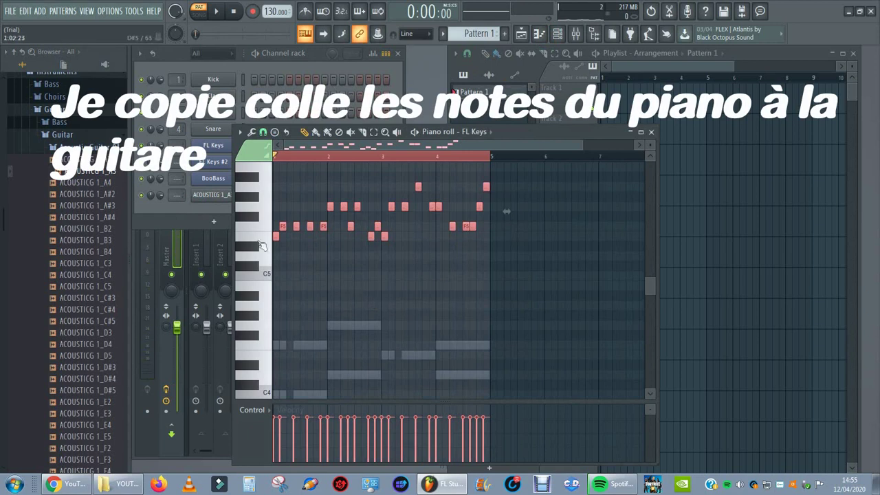
{"action": "left_click", "coordinate": [200, 207]}
{"action": "left_click", "coordinate": [243, 195]}
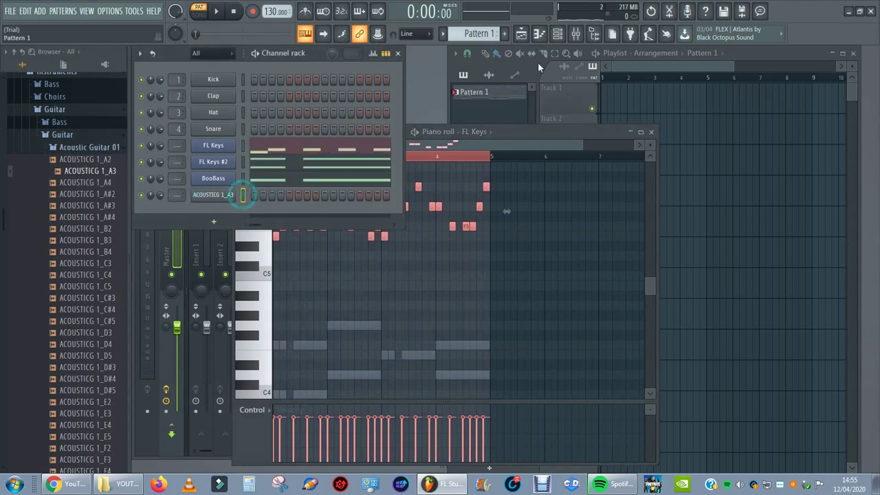
{"action": "left_click", "coordinate": [539, 35]}
{"action": "key", "text": "ctrl+v"}
{"action": "key", "text": "space"}
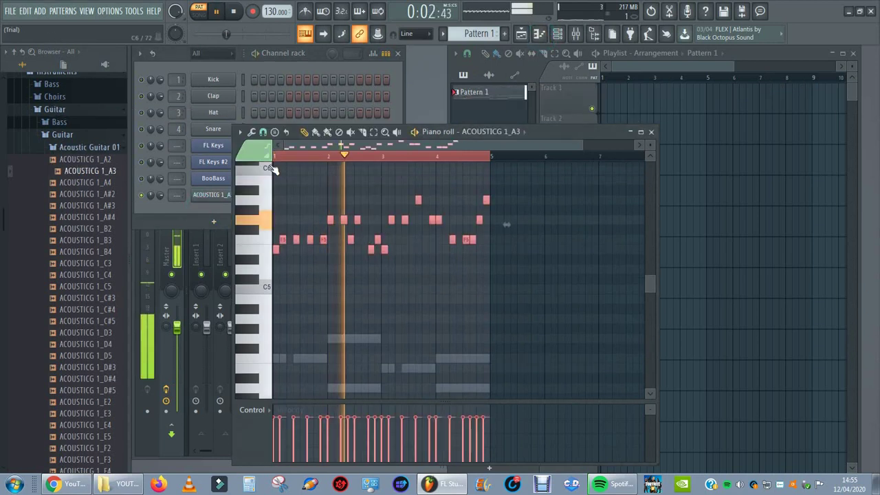
{"action": "key", "text": "ctrl+Down"}
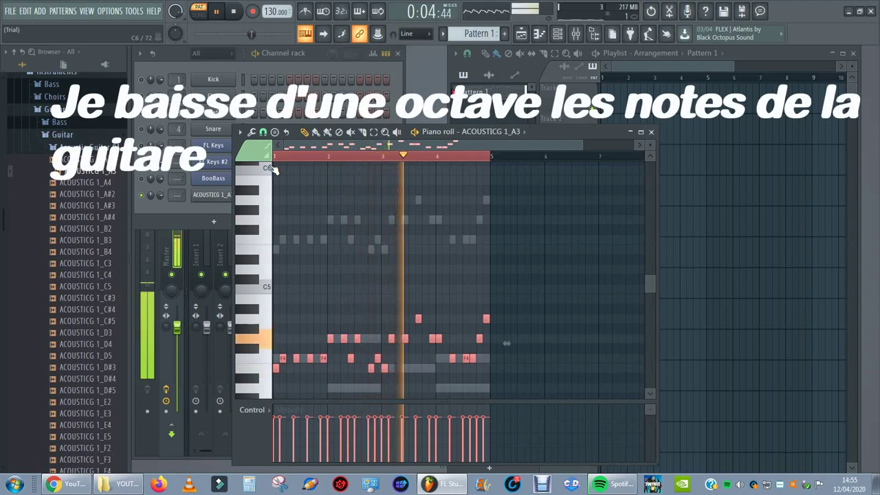
Step: Raise all notes of the MIXO_C3(L)ogg strings channel by one octave
{"action": "left_click", "coordinate": [165, 204]}
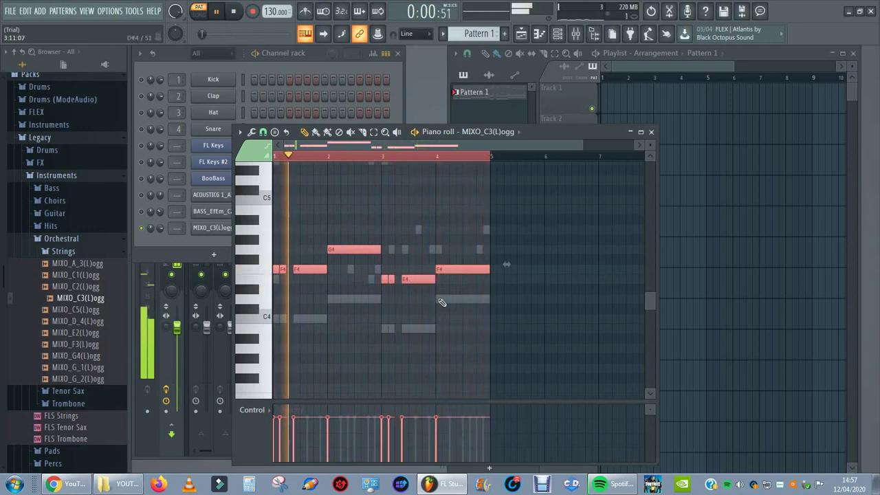
{"action": "key", "text": "ctrl+Up"}
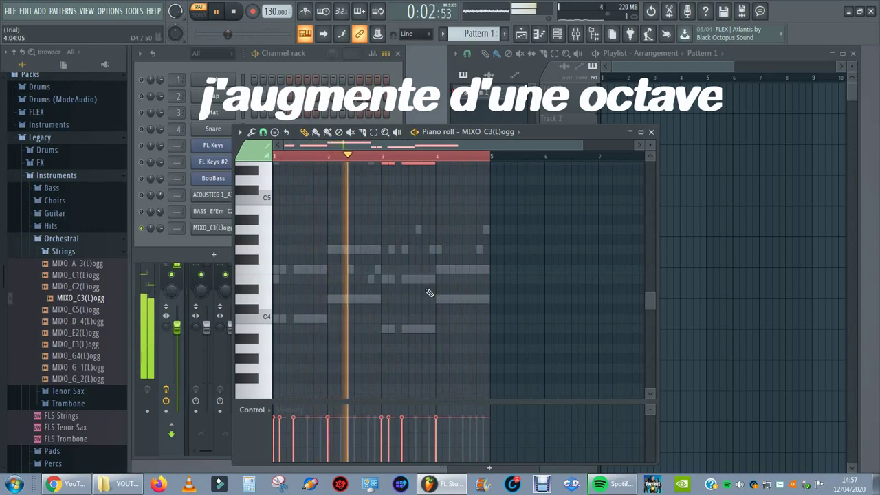
{"action": "scroll", "coordinate": [440, 301], "scroll_direction": "up", "scroll_amount": 5}
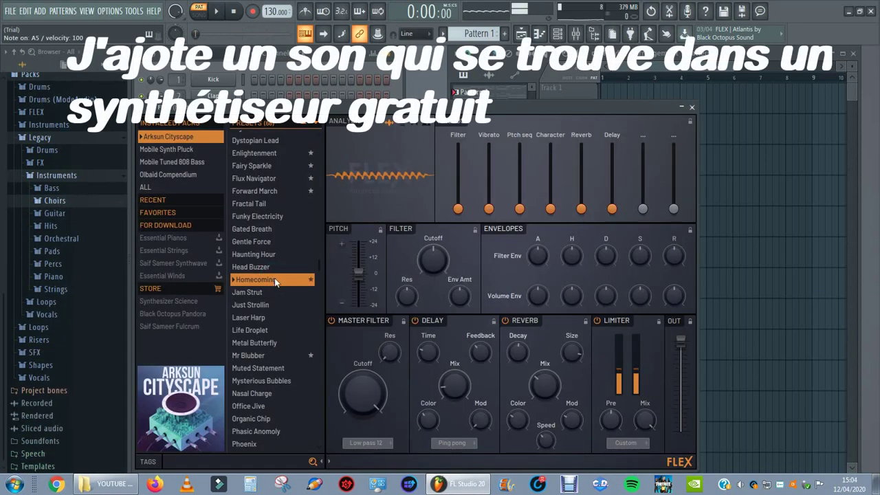
Step: Copy the piano melody into the FLEX channel using the Homecoming preset, and vary it with extra notes
{"action": "left_click", "coordinate": [693, 108]}
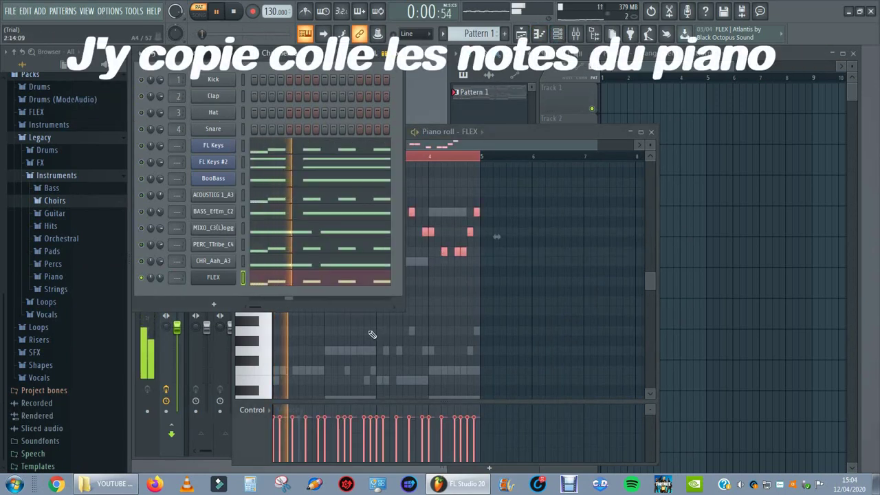
{"action": "left_click", "coordinate": [372, 334]}
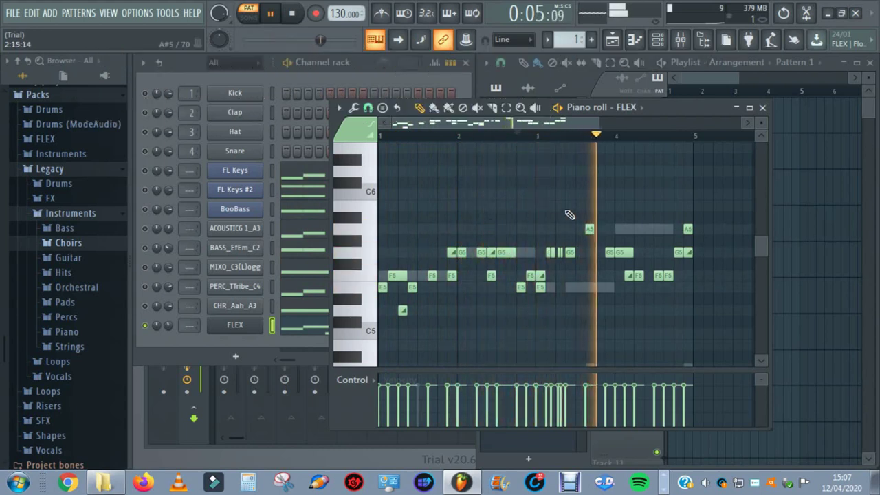
{"action": "key", "text": "space"}
{"action": "left_click", "coordinate": [763, 109]}
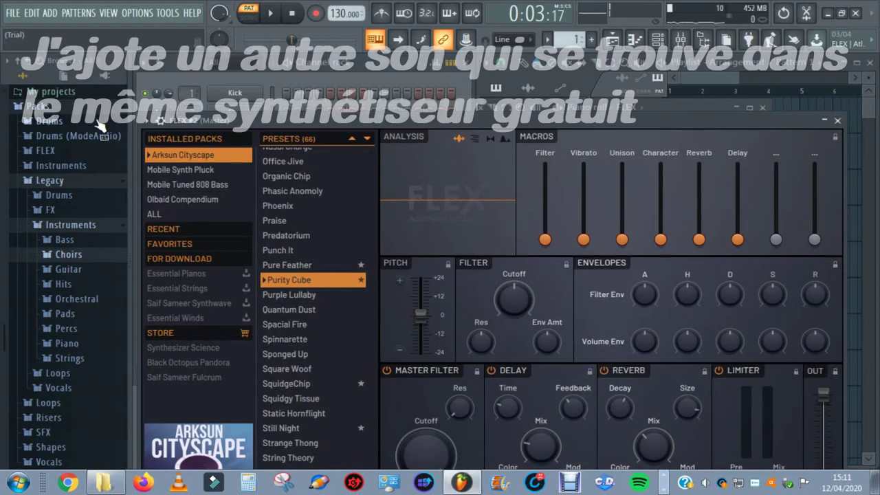
Step: Copy all notes from the FLEX channel into the FLEX #2 channel that uses the Purity Cube preset
{"action": "left_click", "coordinate": [837, 122]}
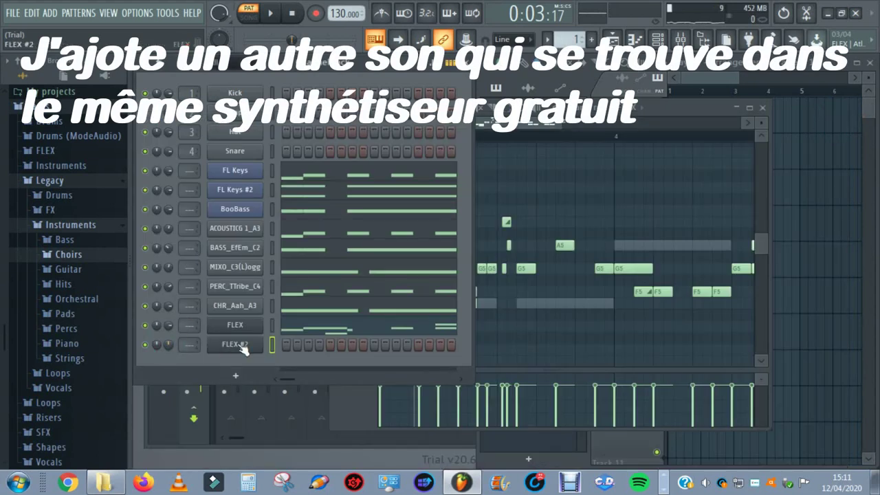
{"action": "left_click", "coordinate": [317, 330]}
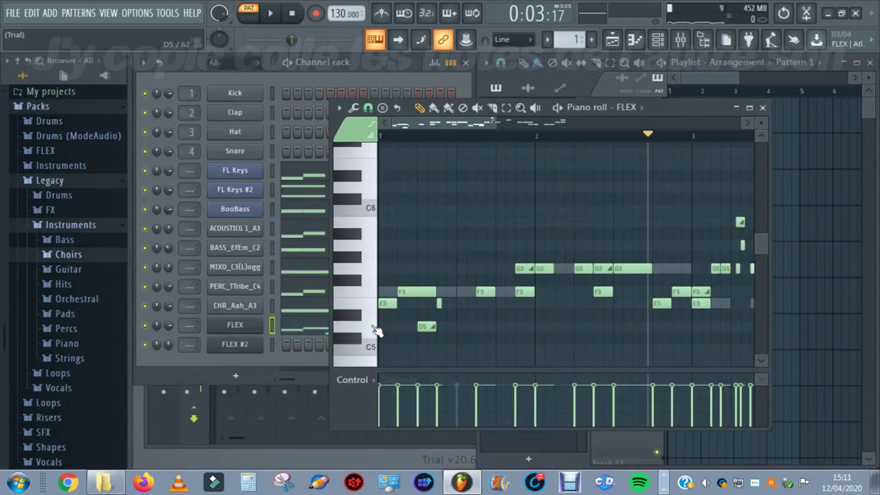
{"action": "key", "text": "ctrl+a"}
{"action": "left_click", "coordinate": [271, 345]}
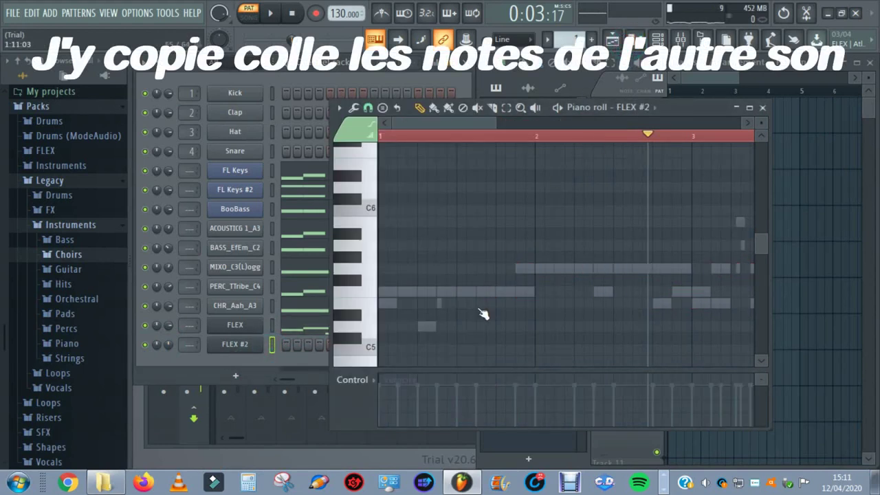
{"action": "key", "text": "ctrl+v"}
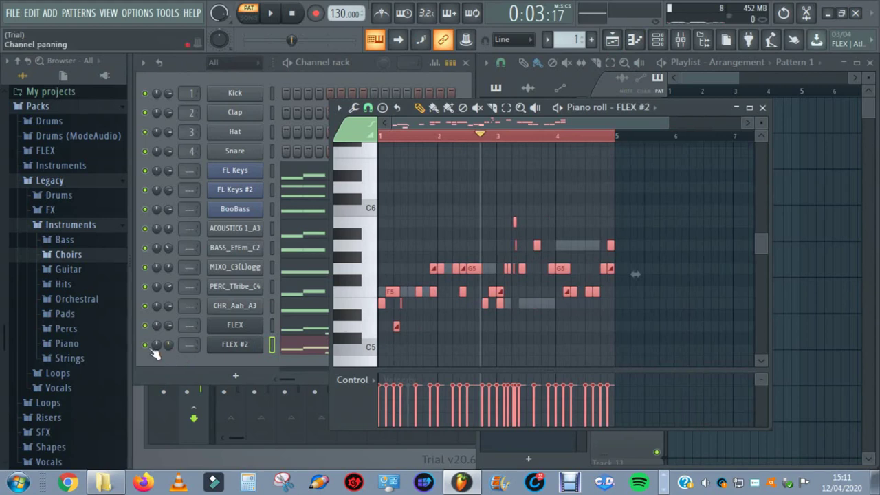
Step: Solo the FLEX #2 channel and play its pattern on its own
{"action": "right_click", "coordinate": [144, 345]}
{"action": "left_click", "coordinate": [175, 268]}
{"action": "left_click", "coordinate": [518, 176]}
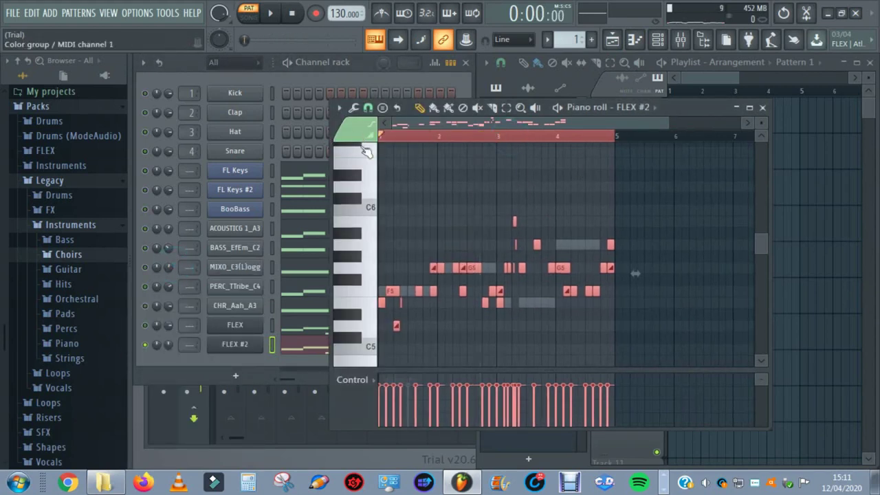
{"action": "key", "text": "space"}
{"action": "left_click", "coordinate": [158, 345]}
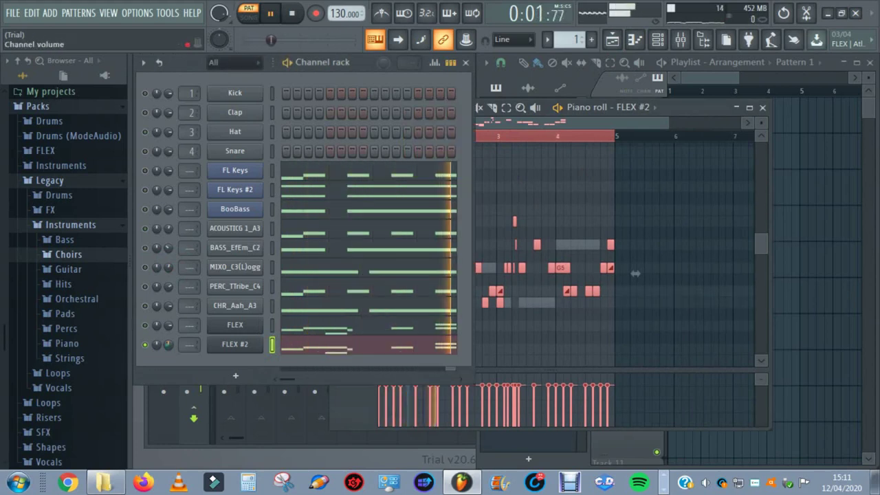
{"action": "left_click", "coordinate": [503, 344]}
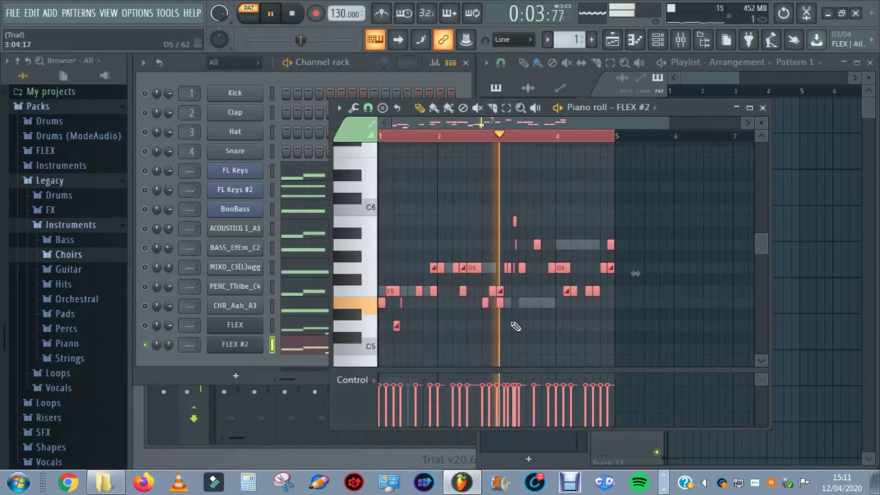
Step: Re-enable all channels and play the full pattern with every instrument together
{"action": "scroll", "coordinate": [530, 303], "scroll_direction": "up", "scroll_amount": 4}
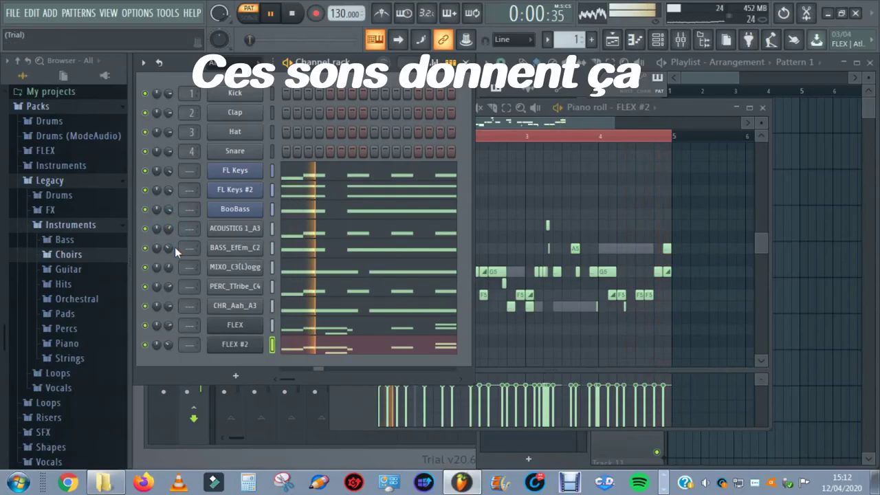
{"action": "left_click", "coordinate": [171, 294]}
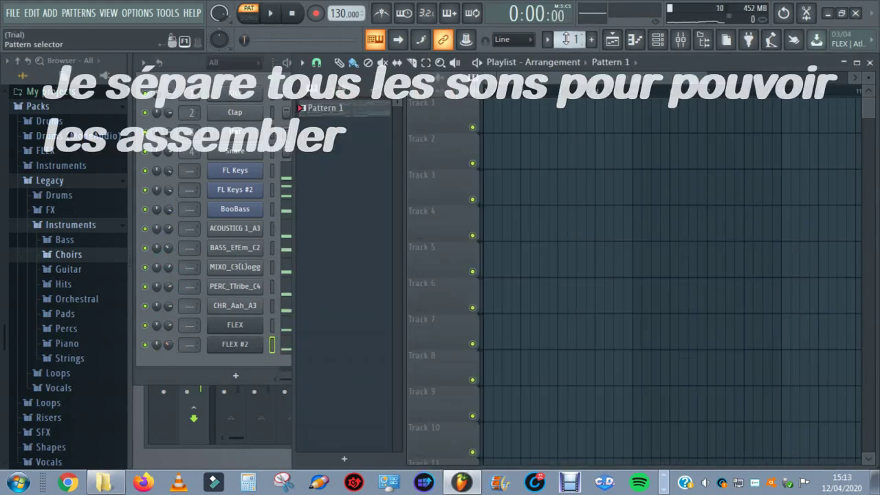
Step: Split Pattern 1 by channel so each instrument gets its own pattern
{"action": "left_click", "coordinate": [568, 39]}
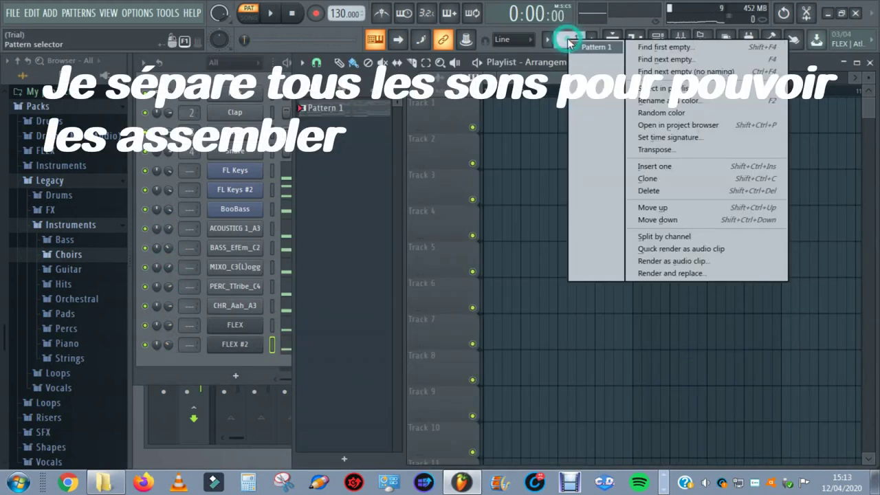
{"action": "left_click", "coordinate": [658, 236]}
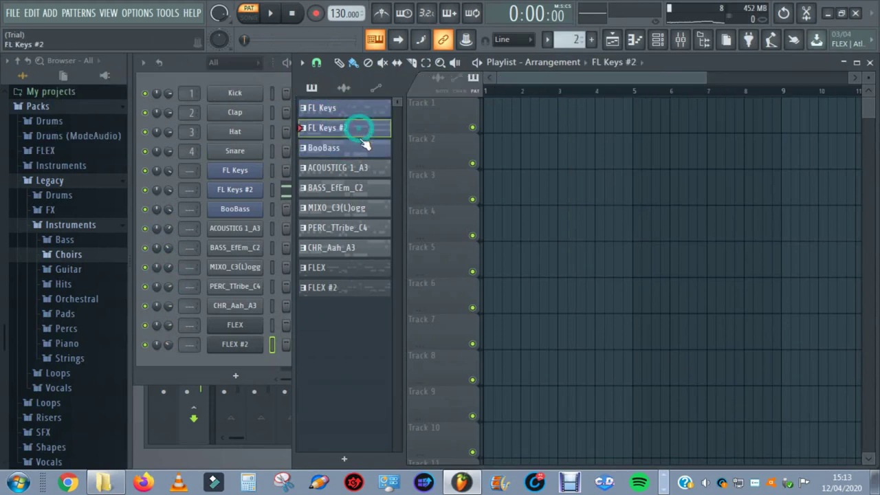
Step: Place the FL Keys pattern on Track 1 and FL Keys #2 on Track 2, both starting at bar 1, and preview them in song mode
{"action": "left_click_drag", "start_coordinate": [480, 116], "coordinate": [514, 112]}
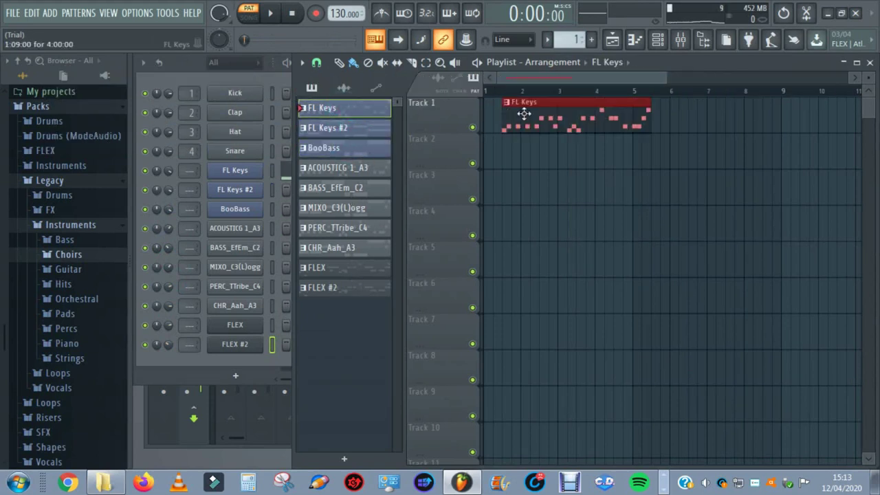
{"action": "left_click", "coordinate": [497, 90]}
{"action": "left_click_drag", "start_coordinate": [336, 131], "coordinate": [535, 157]}
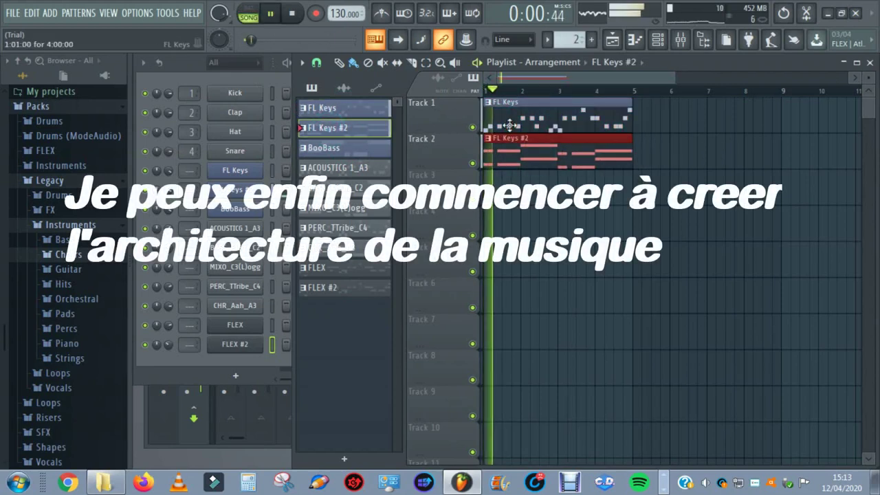
{"action": "scroll", "coordinate": [562, 195], "scroll_direction": "down", "scroll_amount": 2}
{"action": "key", "text": "space"}
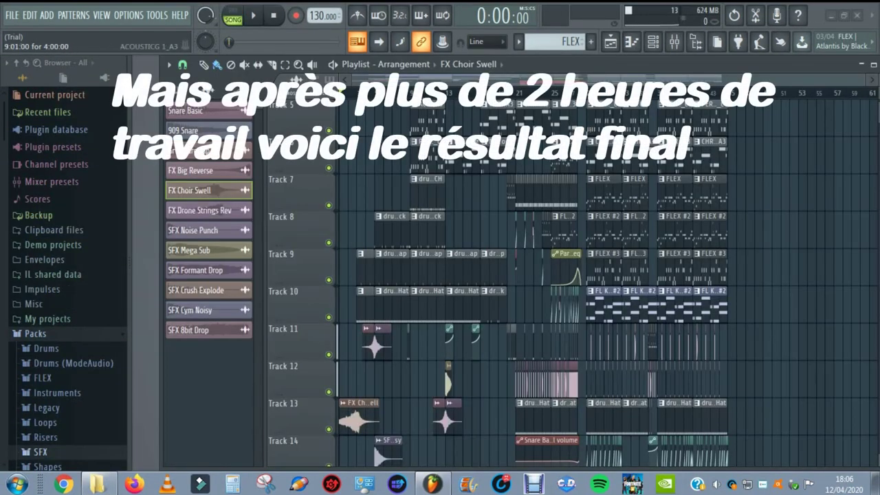
Step: Play the full arrangement from bar 1 and examine the clips, effects and automation across Tracks 1 to 21
{"action": "scroll", "coordinate": [373, 196], "scroll_direction": "up", "scroll_amount": 4}
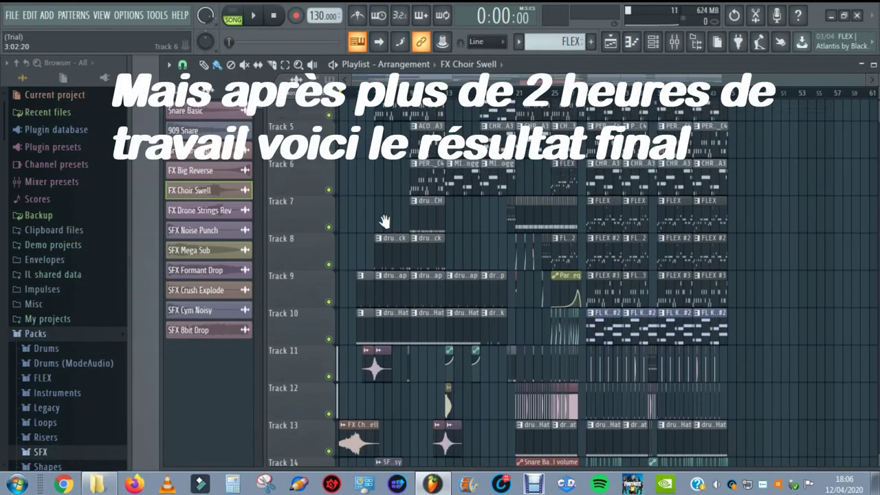
{"action": "scroll", "coordinate": [358, 174], "scroll_direction": "up", "scroll_amount": 5}
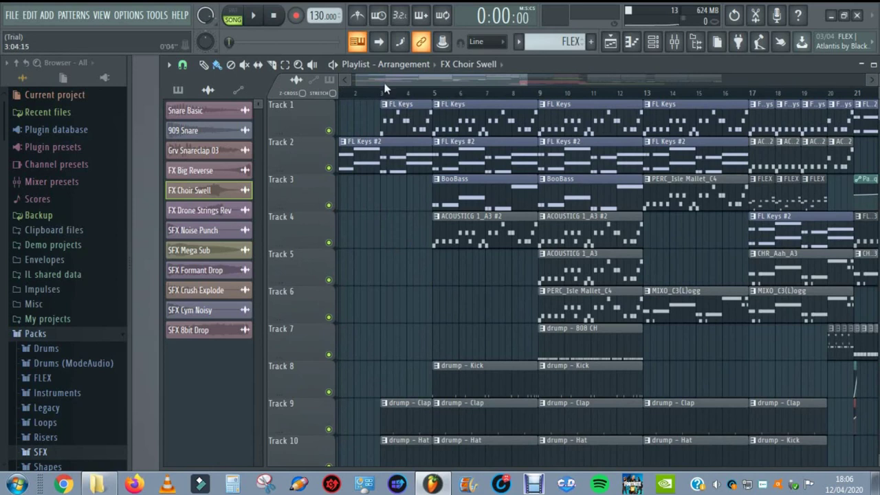
{"action": "left_click_drag", "start_coordinate": [384, 84], "coordinate": [365, 81]}
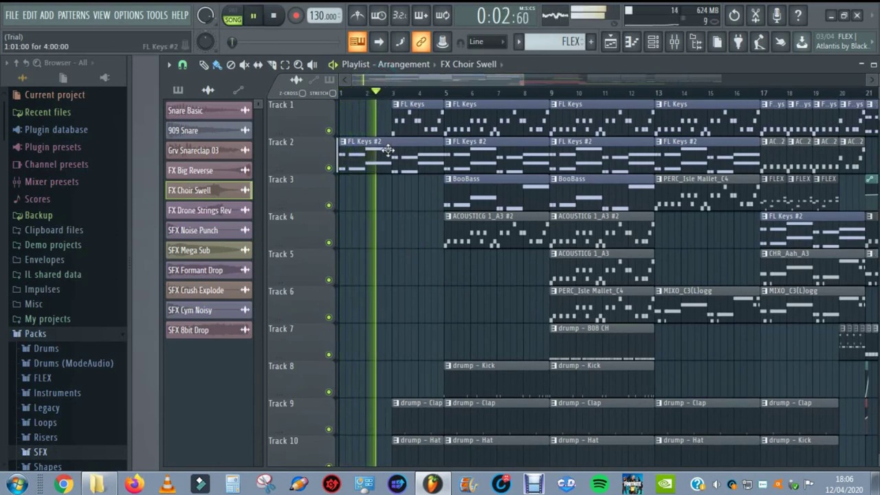
{"action": "scroll", "coordinate": [386, 234], "scroll_direction": "down", "scroll_amount": 1}
{"action": "scroll", "coordinate": [386, 235], "scroll_direction": "down", "scroll_amount": 1}
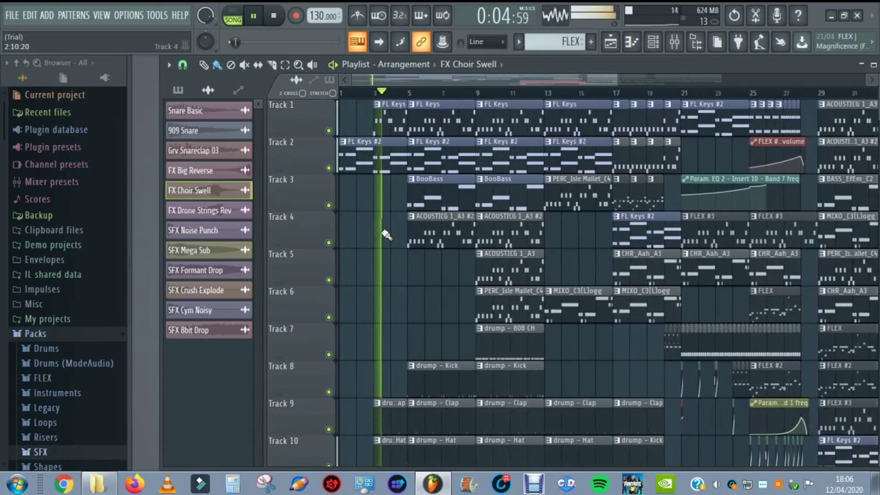
{"action": "scroll", "coordinate": [386, 243], "scroll_direction": "down", "scroll_amount": 2}
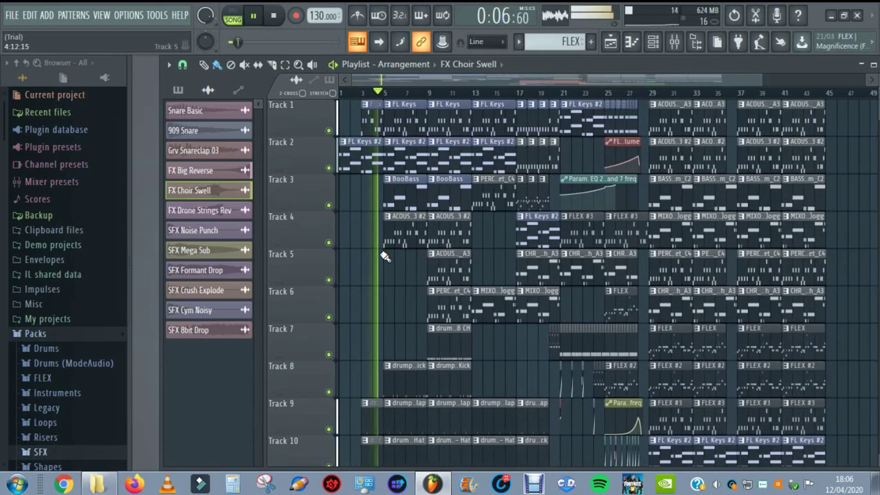
{"action": "scroll", "coordinate": [382, 251], "scroll_direction": "down", "scroll_amount": 3}
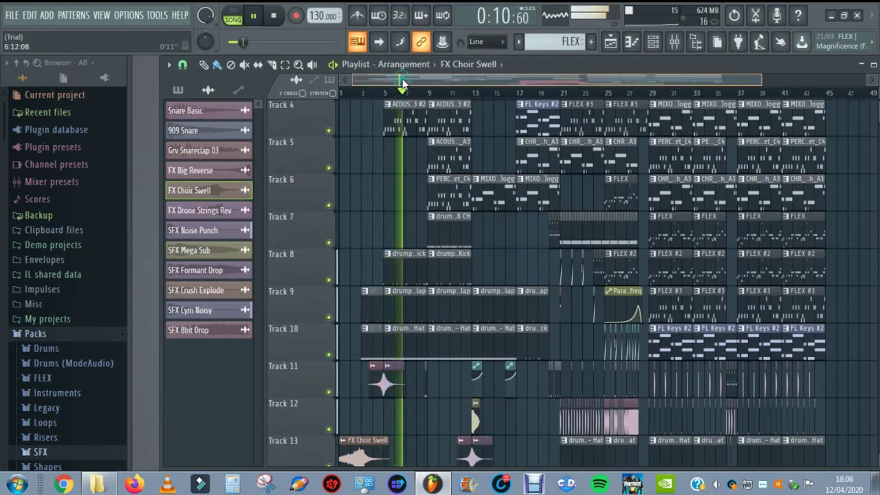
{"action": "left_click_drag", "start_coordinate": [407, 78], "coordinate": [417, 79]}
{"action": "scroll", "coordinate": [430, 160], "scroll_direction": "down", "scroll_amount": 4}
{"action": "scroll", "coordinate": [429, 160], "scroll_direction": "down", "scroll_amount": 5}
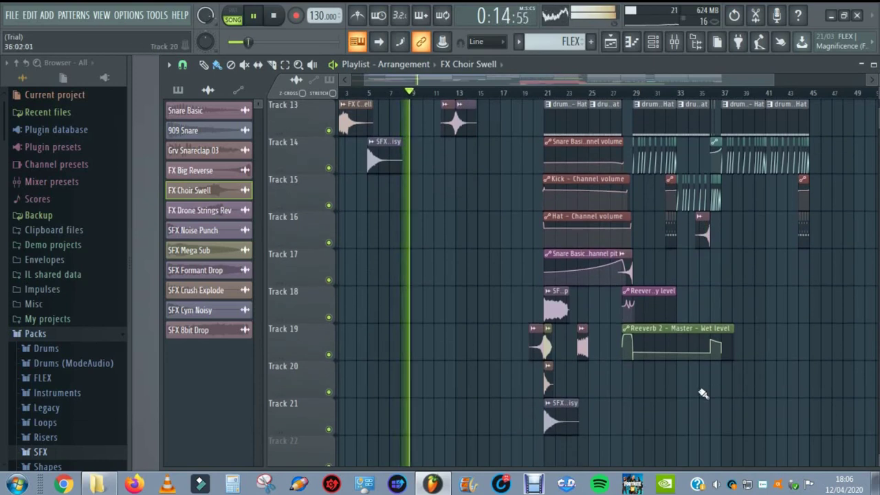
{"action": "scroll", "coordinate": [506, 330], "scroll_direction": "up", "scroll_amount": 12}
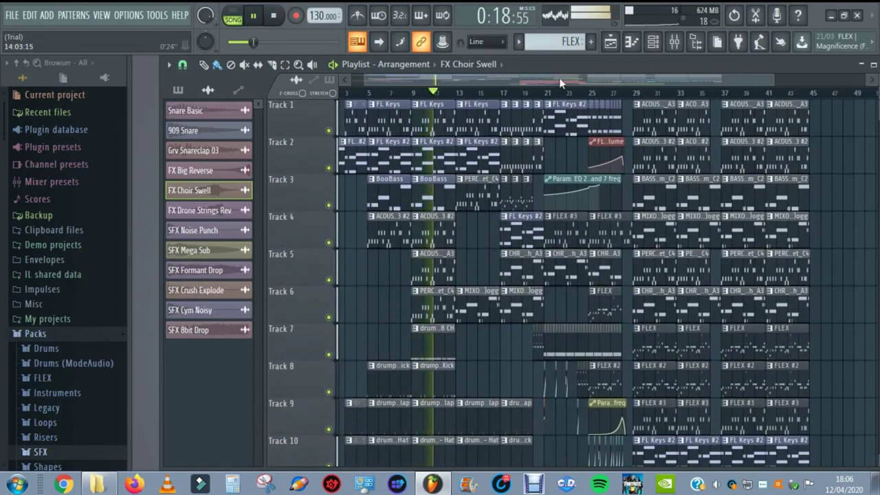
Step: Follow the playback into the build-up at bars 21 to 28 and examine its drum, volume, pitch and reverb automation clips
{"action": "left_click_drag", "start_coordinate": [770, 76], "coordinate": [569, 77]}
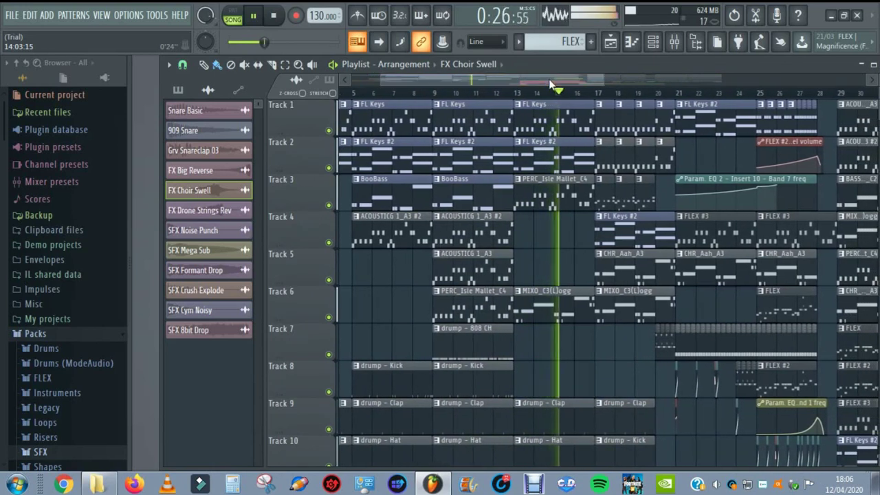
{"action": "left_click_drag", "start_coordinate": [541, 80], "coordinate": [632, 79]}
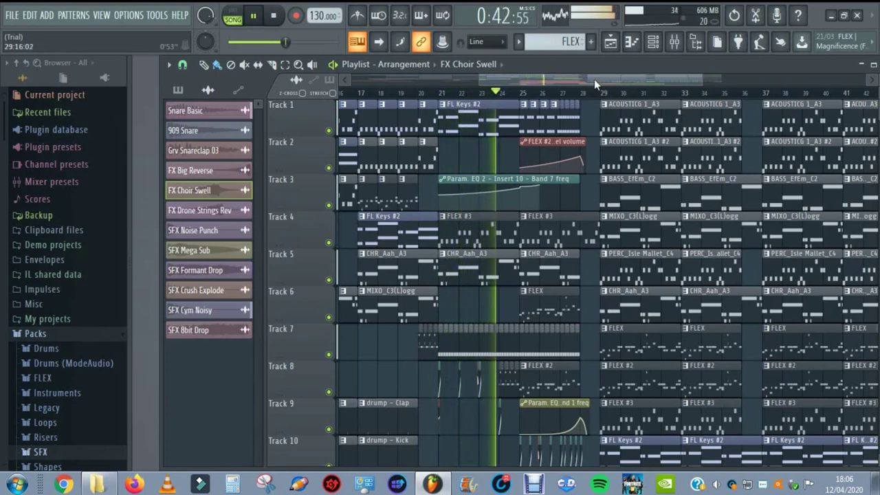
{"action": "left_click_drag", "start_coordinate": [593, 81], "coordinate": [610, 85]}
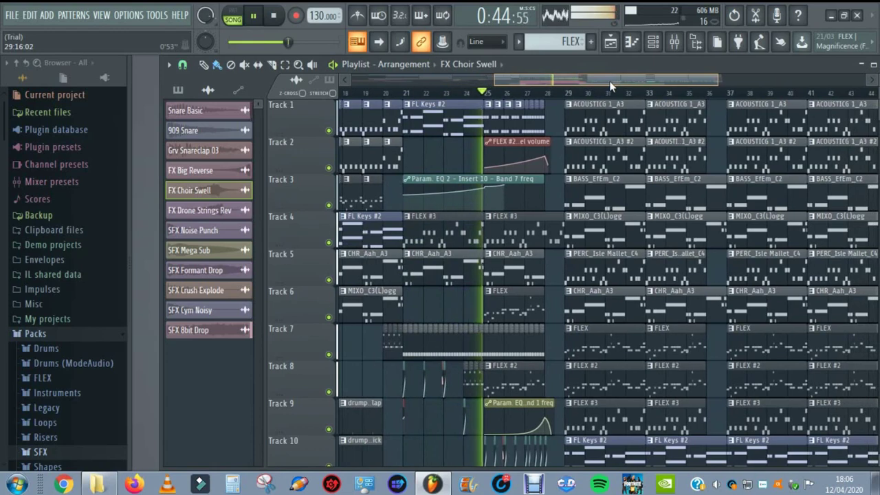
{"action": "scroll", "coordinate": [437, 169], "scroll_direction": "down", "scroll_amount": 3}
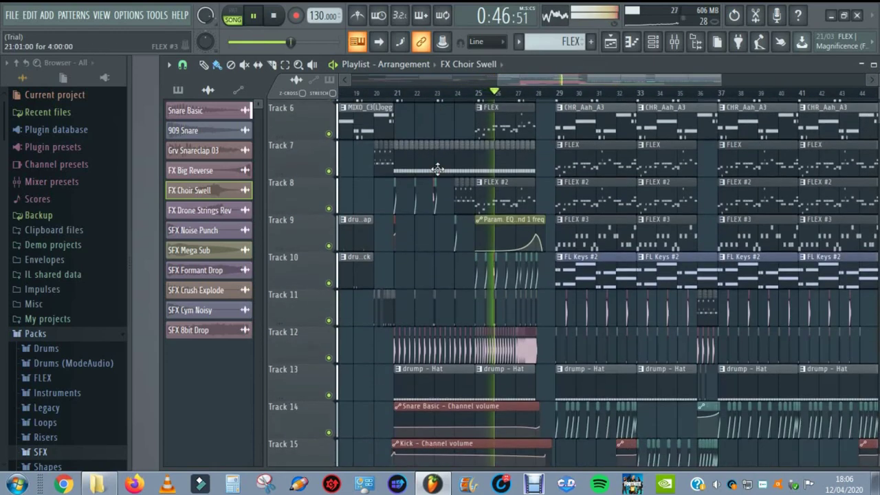
{"action": "scroll", "coordinate": [467, 260], "scroll_direction": "down", "scroll_amount": 4}
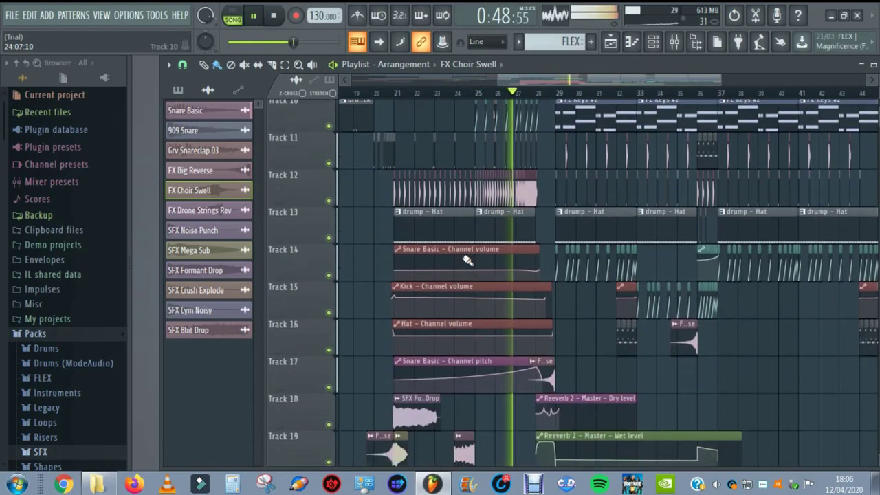
{"action": "scroll", "coordinate": [477, 130], "scroll_direction": "up", "scroll_amount": 7}
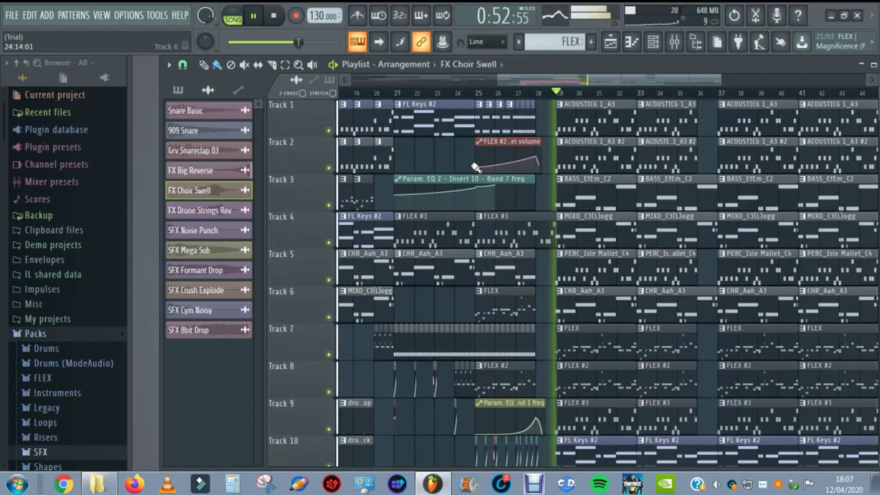
Step: Follow the playback through bars 29 to 45 and examine the final section's layers, including the break at bar 36
{"action": "left_click_drag", "start_coordinate": [535, 79], "coordinate": [592, 86]}
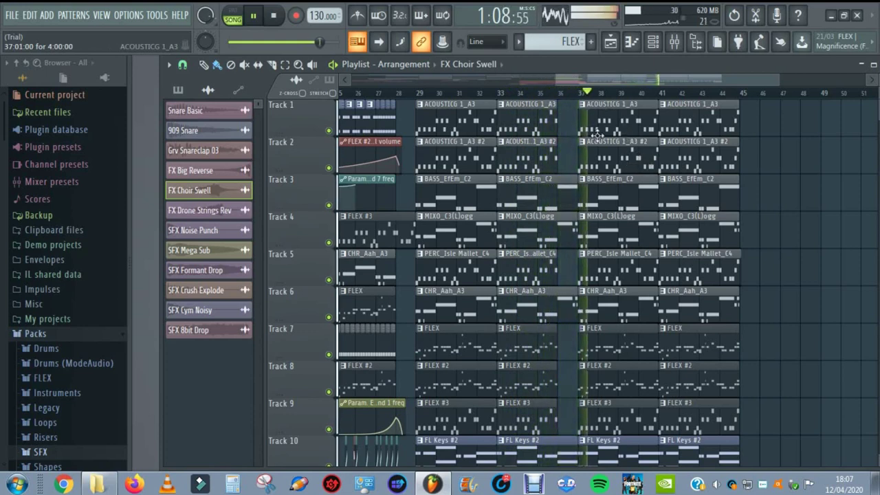
{"action": "scroll", "coordinate": [563, 385], "scroll_direction": "down", "scroll_amount": 4}
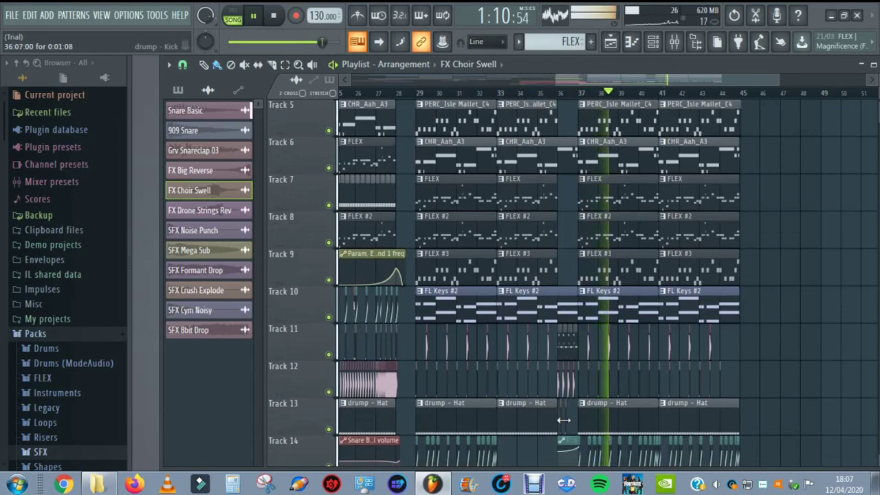
{"action": "scroll", "coordinate": [565, 409], "scroll_direction": "up", "scroll_amount": 5}
{"action": "scroll", "coordinate": [591, 401], "scroll_direction": "down", "scroll_amount": 3}
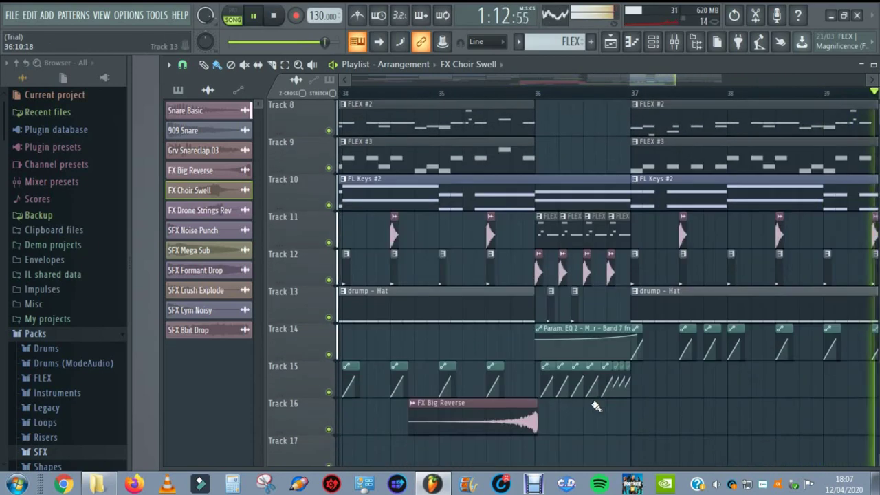
{"action": "scroll", "coordinate": [589, 419], "scroll_direction": "down", "scroll_amount": 5}
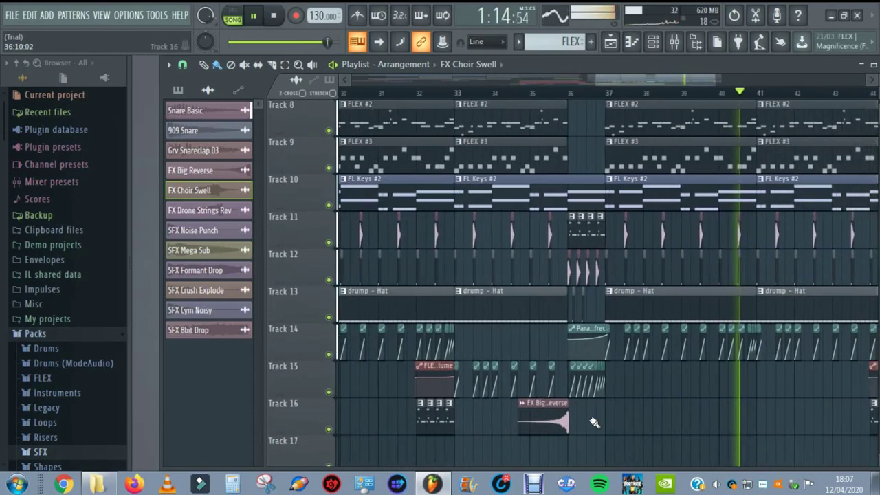
{"action": "scroll", "coordinate": [653, 385], "scroll_direction": "up", "scroll_amount": 2}
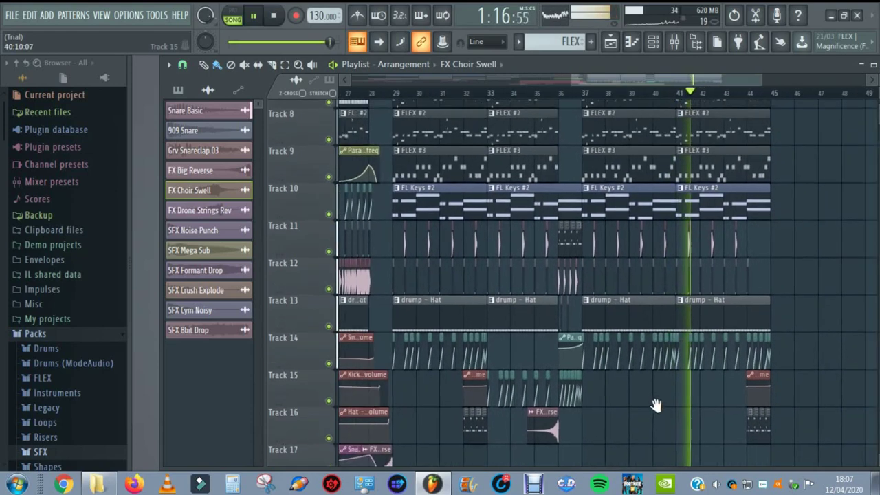
{"action": "scroll", "coordinate": [632, 358], "scroll_direction": "up", "scroll_amount": 5}
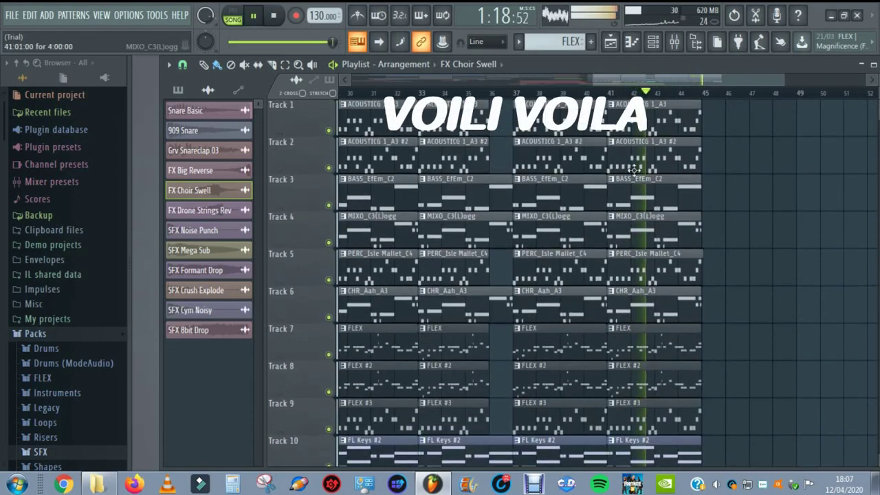
{"action": "scroll", "coordinate": [713, 313], "scroll_direction": "down", "scroll_amount": 6}
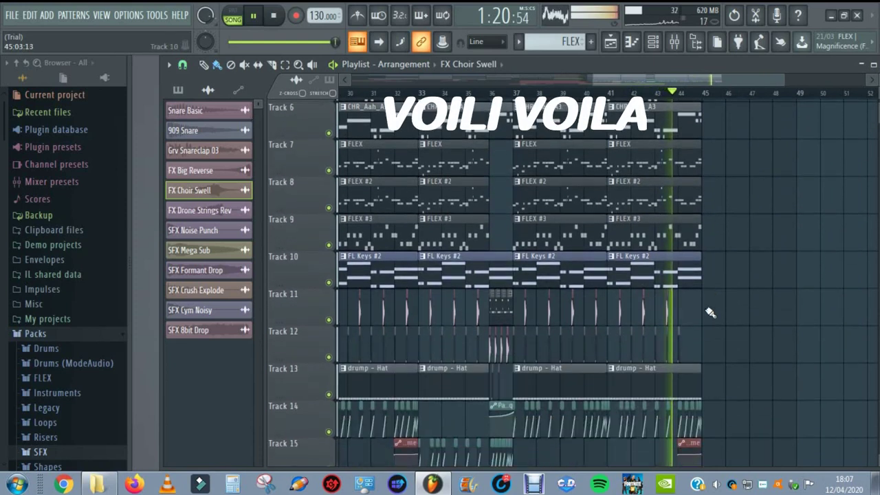